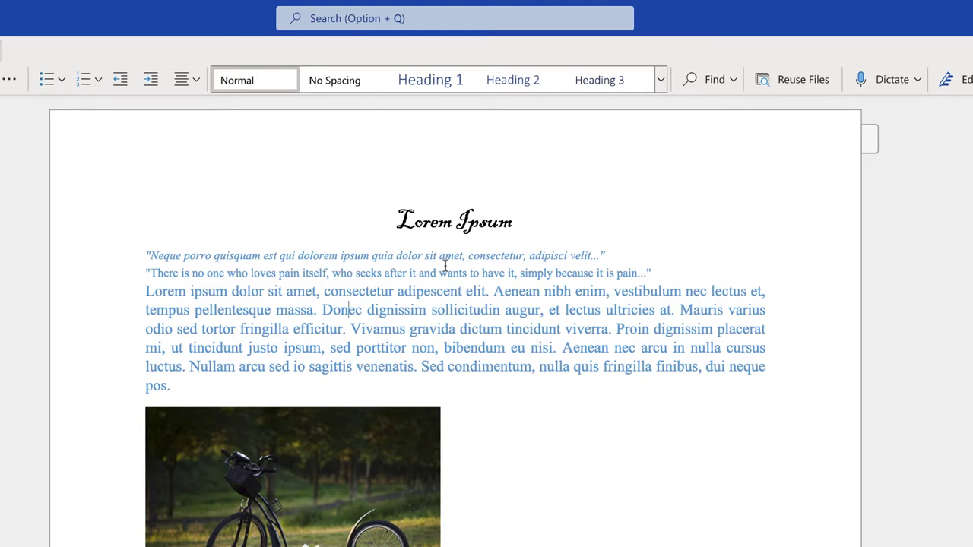
Step: Change the Lorem Ipsum title's font to Arial
mouse_move(396, 218)
mouse_down()
mouse_move(499, 234)
mouse_move(524, 226)
mouse_up()
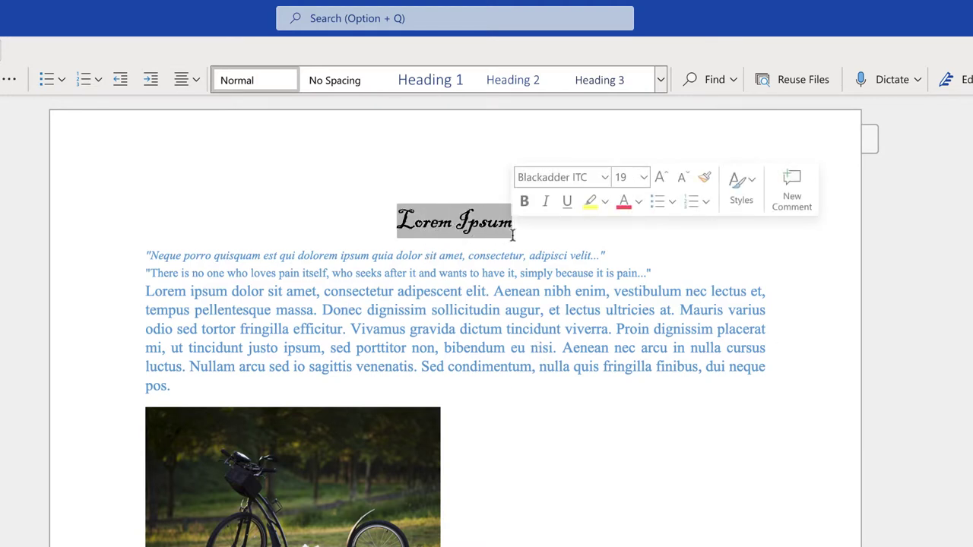
click(604, 181)
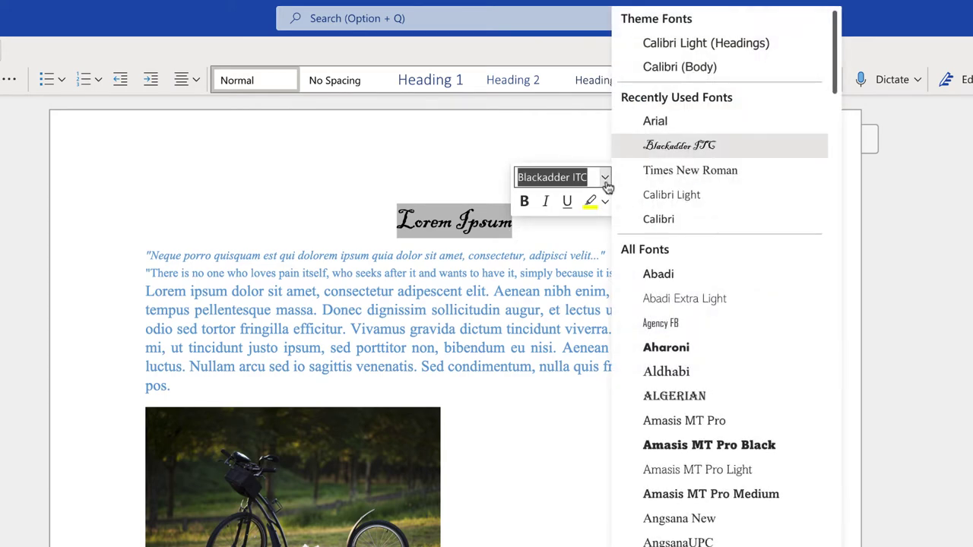
click(660, 125)
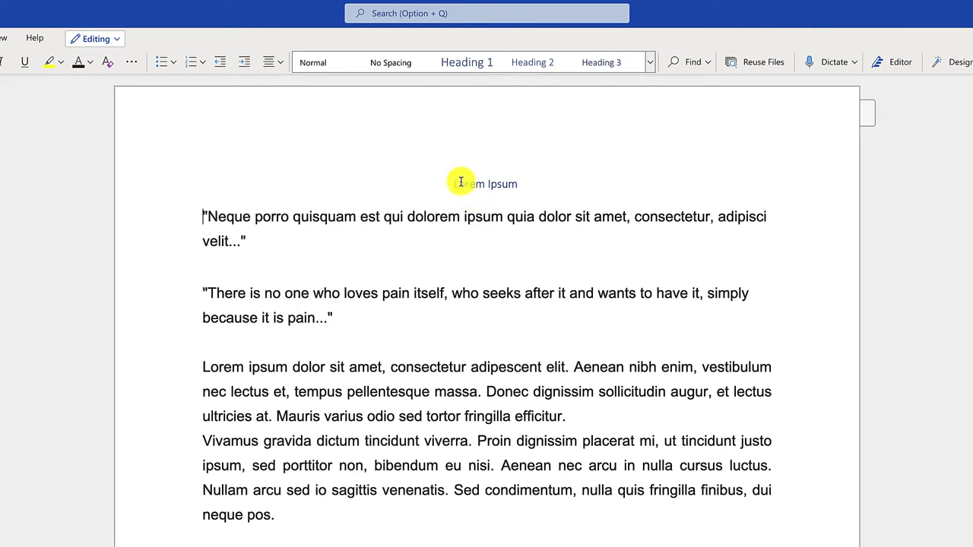
Step: Apply the Title style to the Lorem Ipsum heading
drag(449, 182, 591, 180)
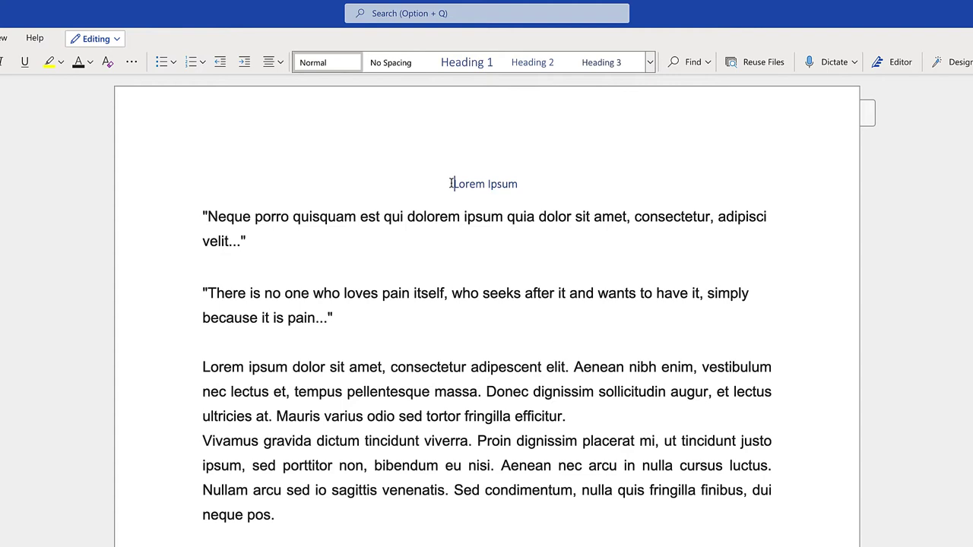
drag(450, 184, 555, 179)
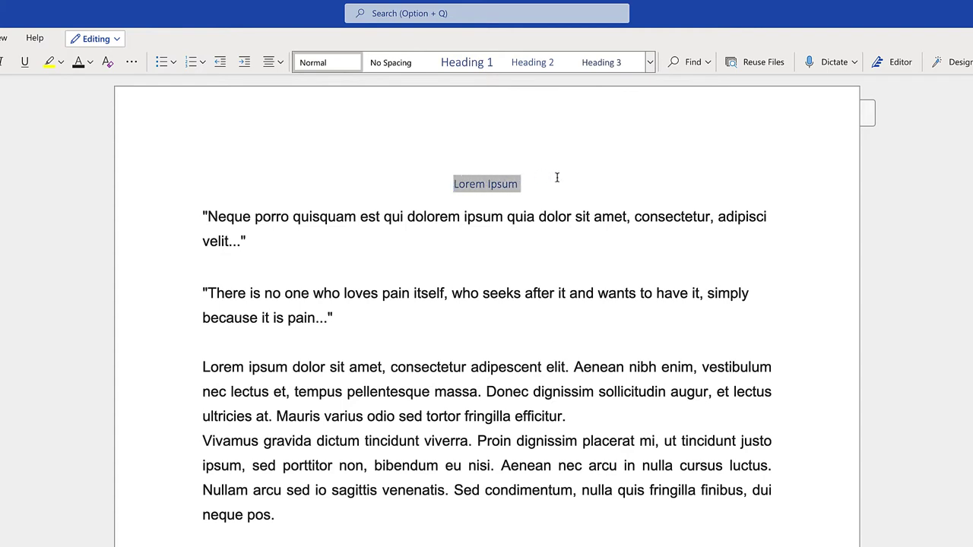
click(650, 63)
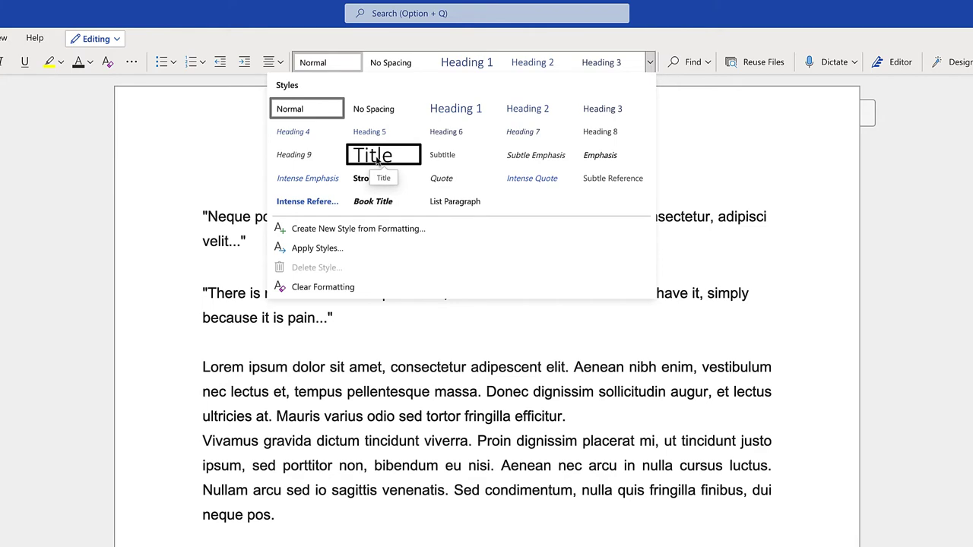
click(376, 156)
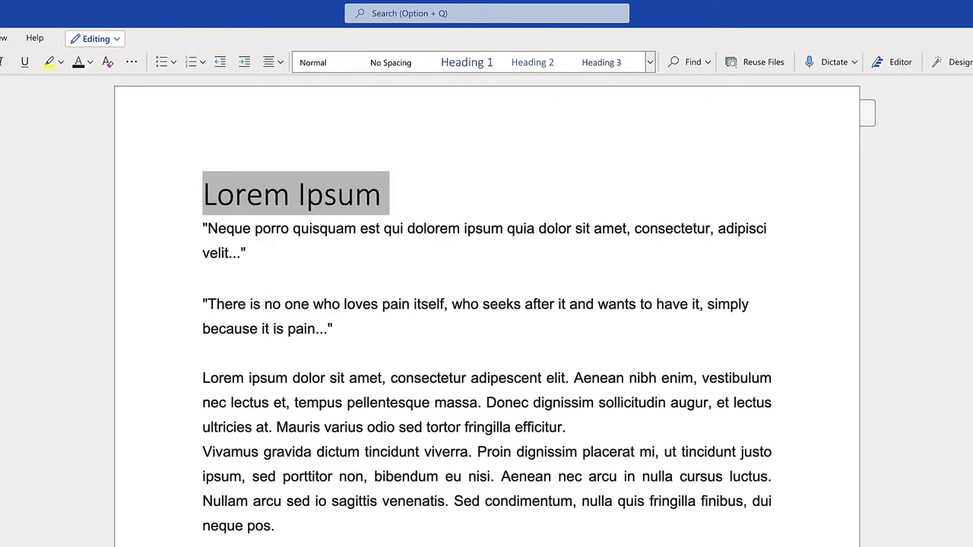
click(486, 201)
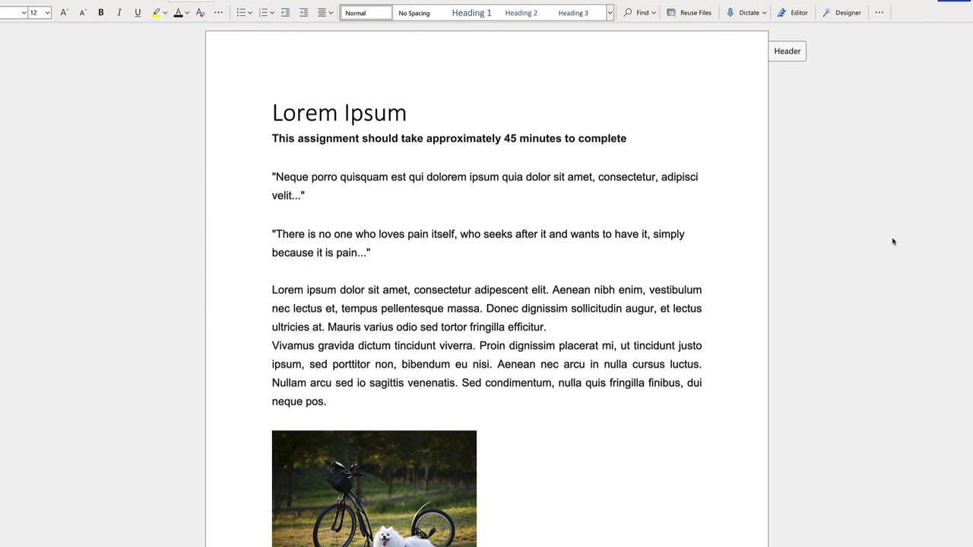
Step: Delete the decorative dog-and-bicycle picture
click(437, 484)
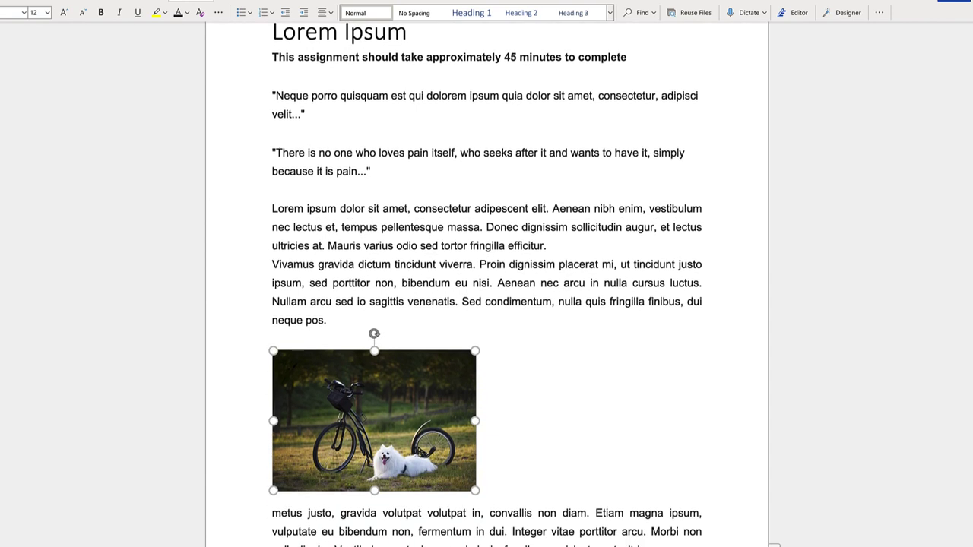
key(Delete)
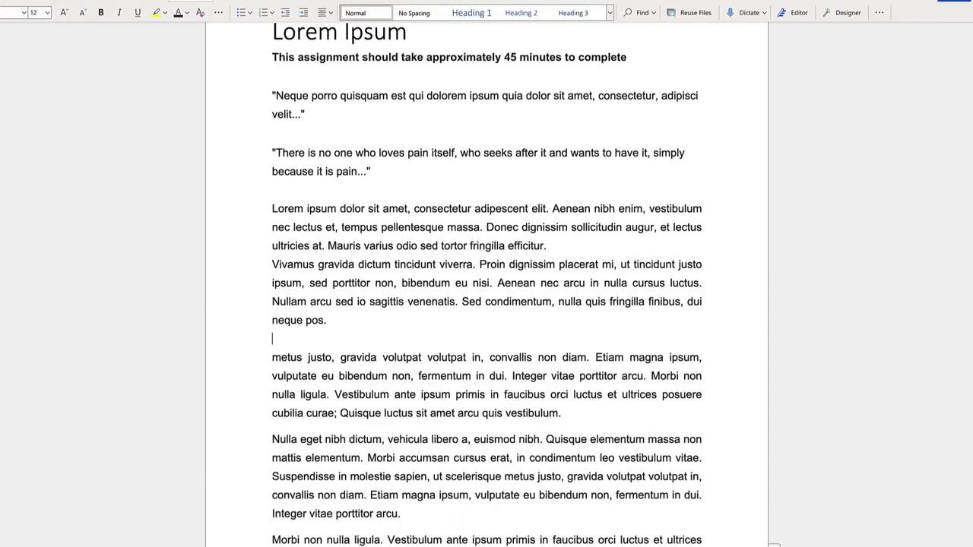